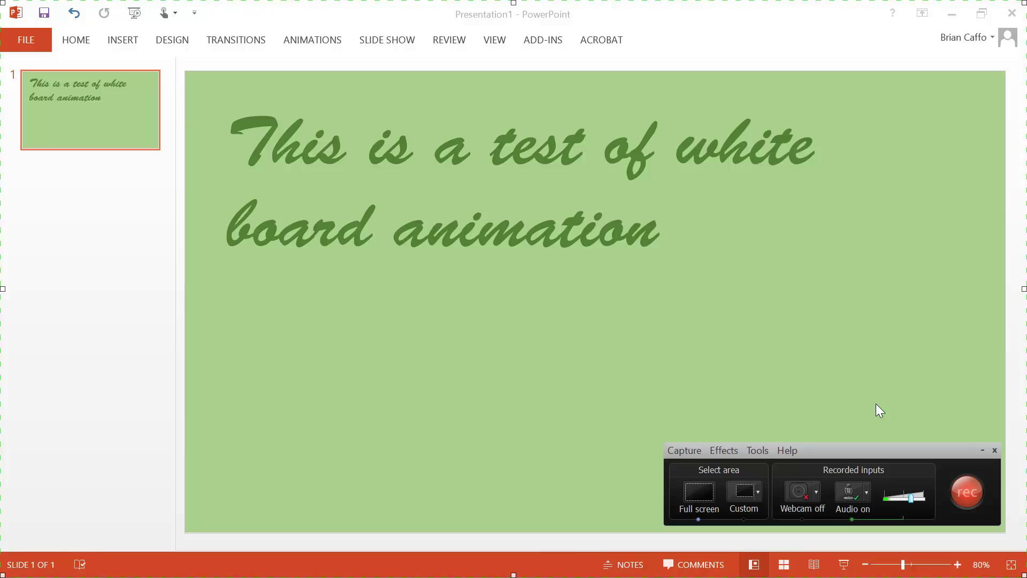
- Start capturing the slide and switch on ScreenDraw with the Pen tool
click(962, 492)
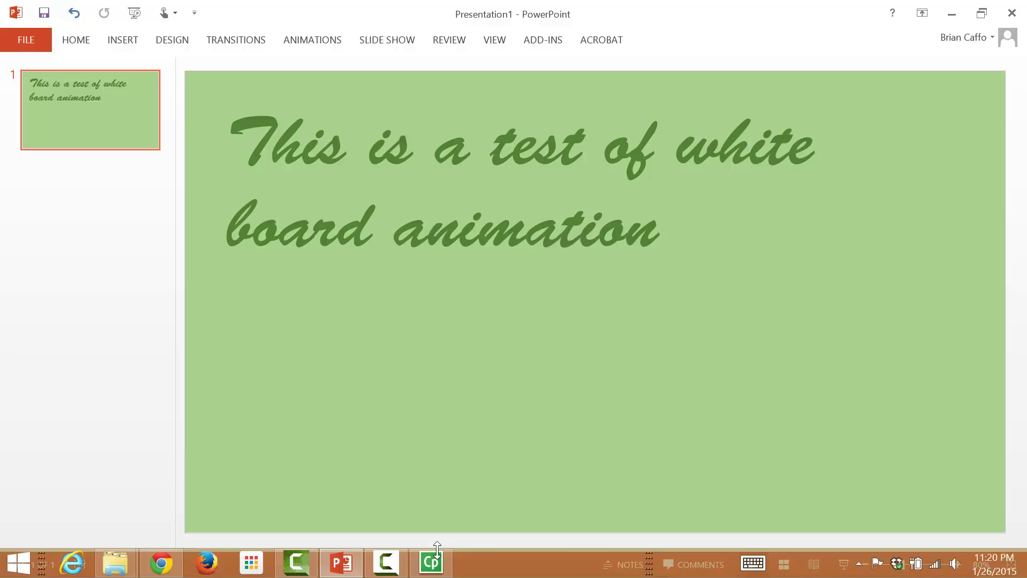
click(386, 563)
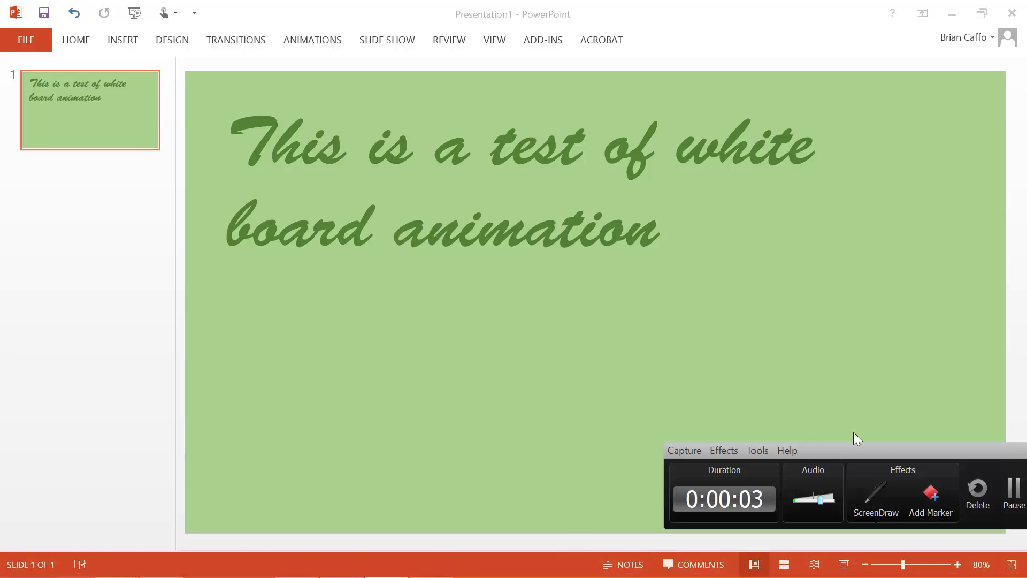
click(884, 496)
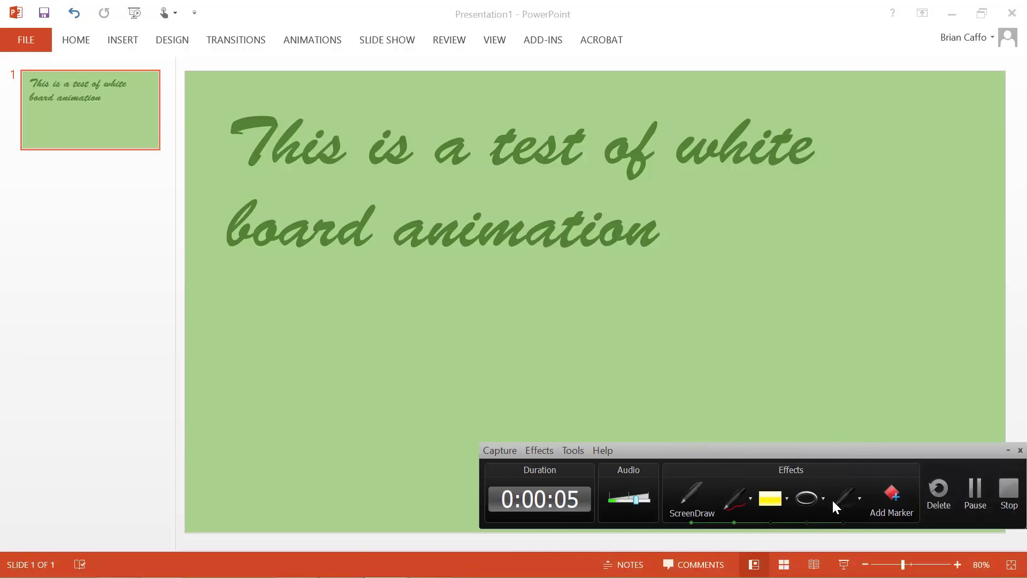
click(859, 499)
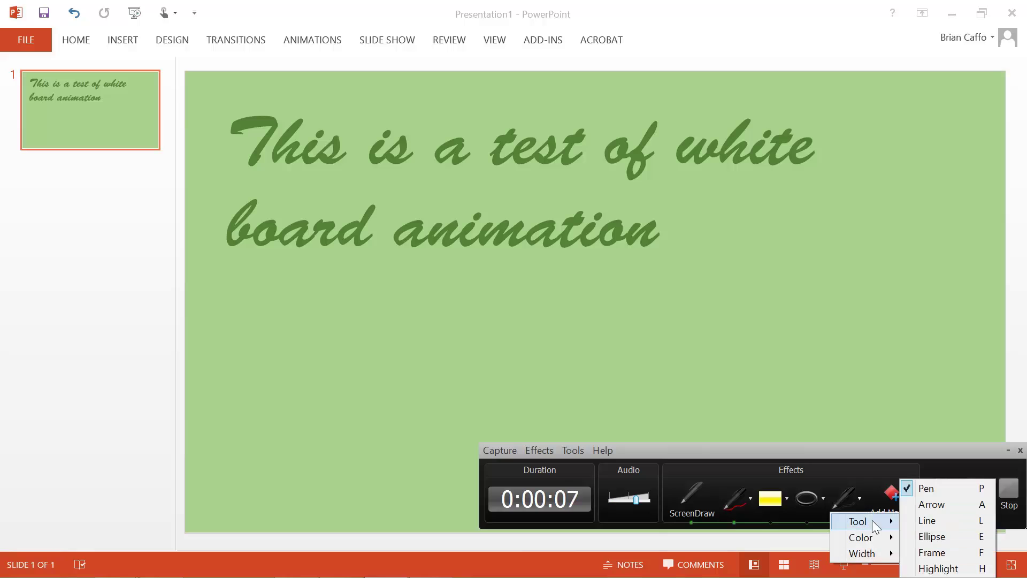
click(845, 497)
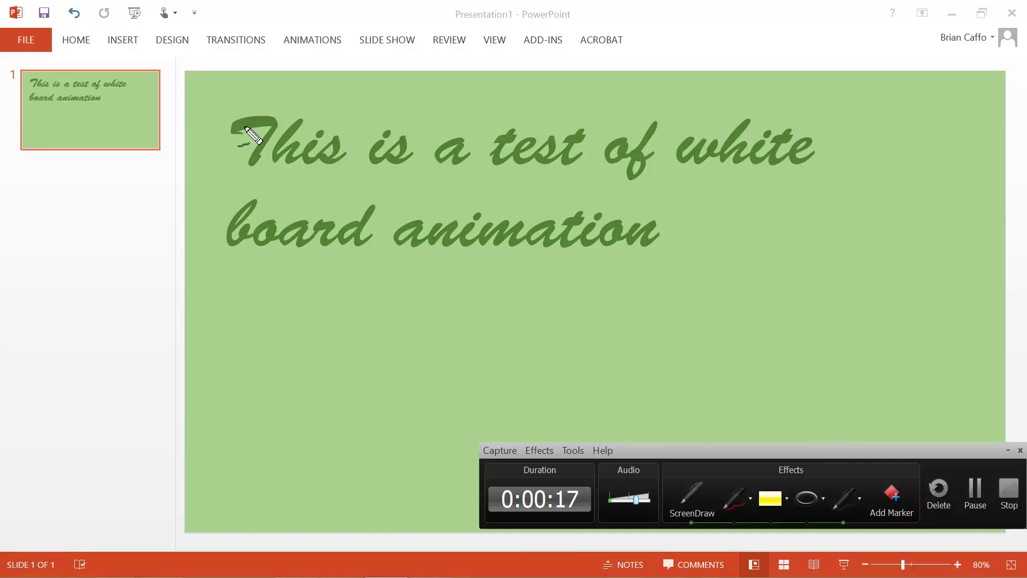
- Trace 'This is a test of' and 'white board animation' in black pen strokes
mouse_move(237, 126)
mouse_down()
mouse_move(252, 126)
mouse_move(268, 150)
mouse_move(250, 171)
mouse_up()
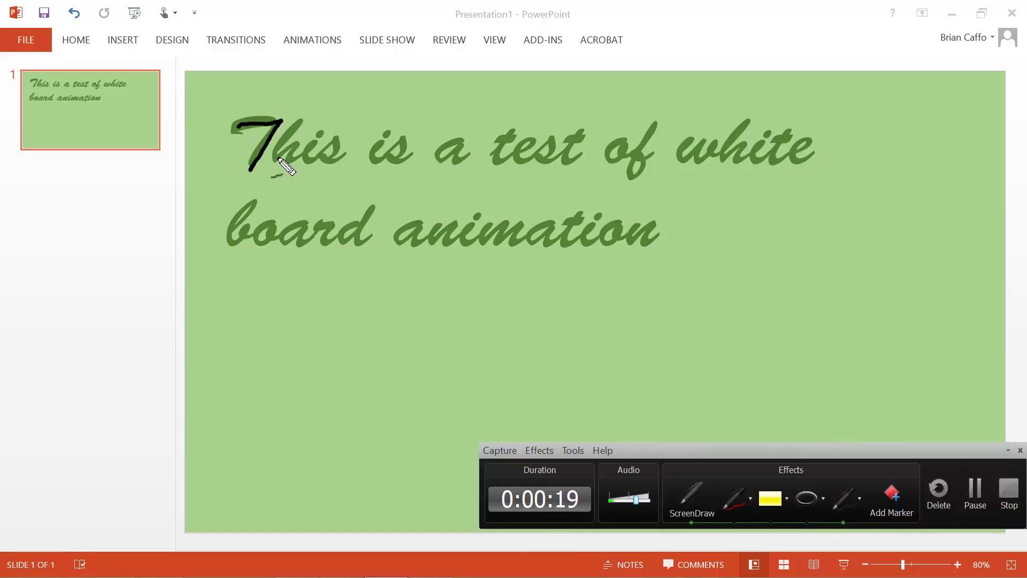
mouse_move(303, 120)
mouse_down()
mouse_move(279, 161)
mouse_move(315, 149)
mouse_move(339, 156)
mouse_move(326, 141)
mouse_up()
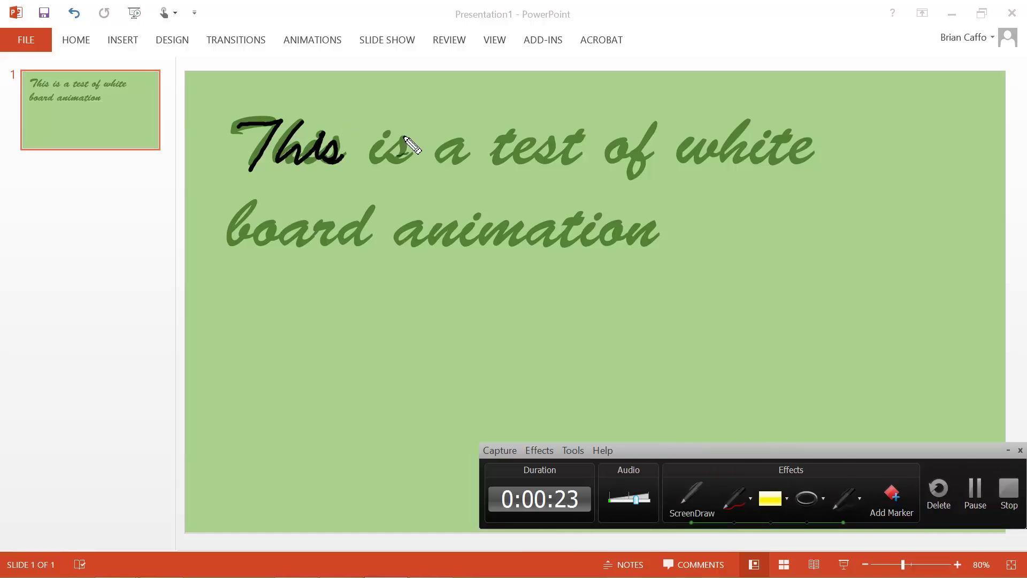
mouse_move(401, 138)
mouse_down()
mouse_move(381, 164)
mouse_move(407, 138)
mouse_move(397, 160)
mouse_move(411, 149)
mouse_move(394, 133)
mouse_up()
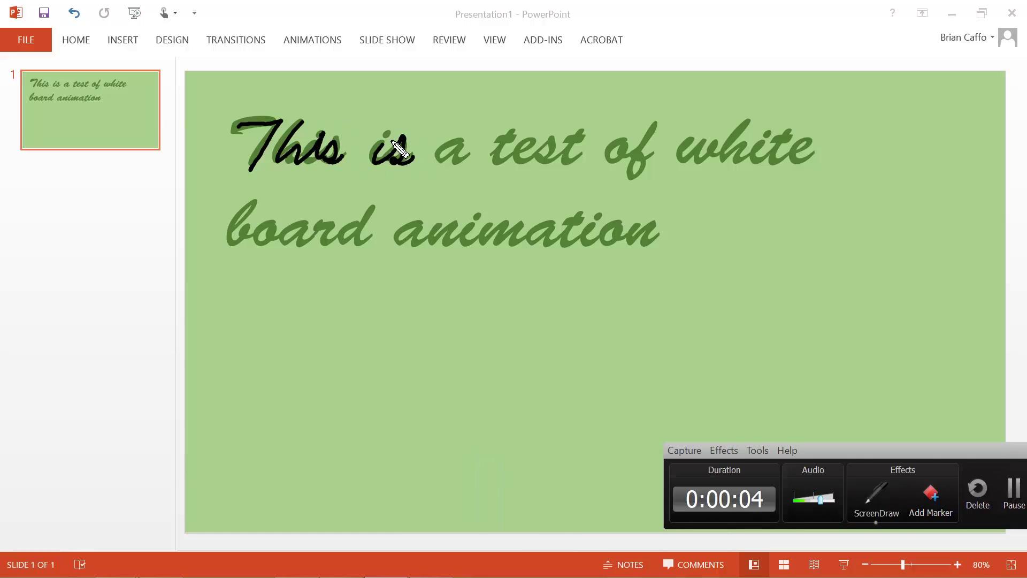
drag(463, 141, 470, 160)
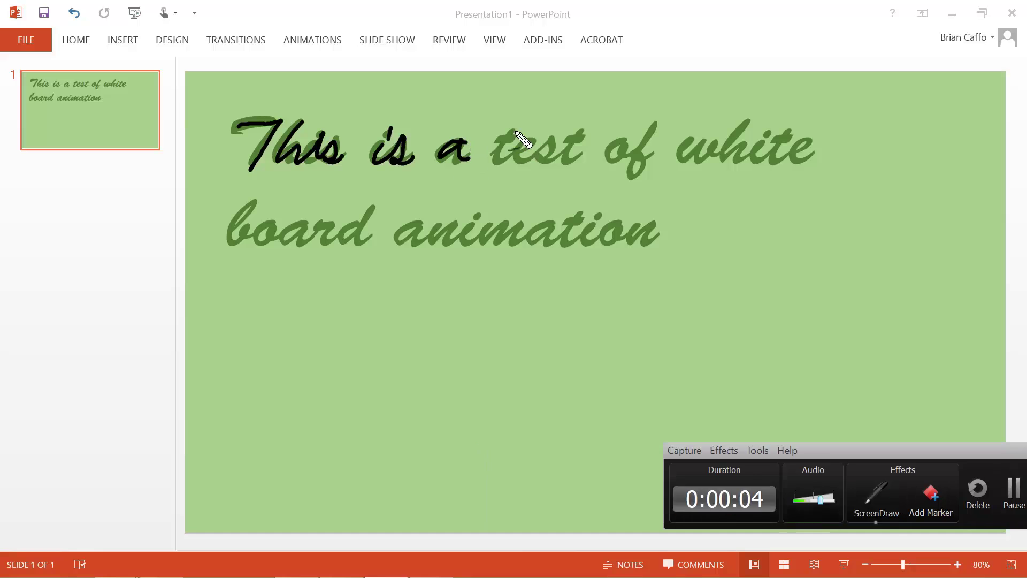
mouse_move(511, 131)
mouse_down()
mouse_move(520, 151)
mouse_move(547, 149)
mouse_move(557, 166)
mouse_move(589, 161)
mouse_move(585, 144)
mouse_up()
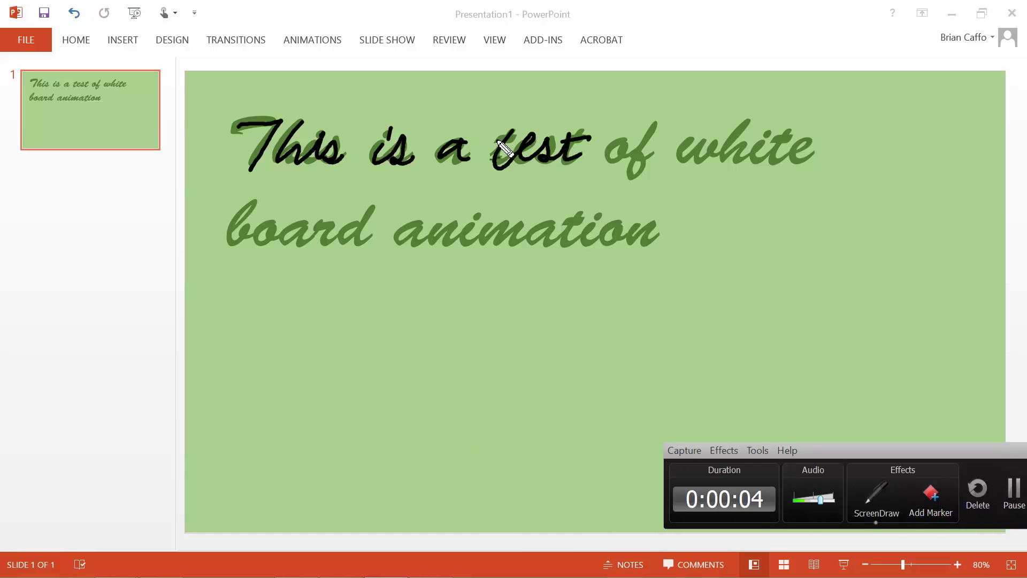
drag(506, 147, 535, 136)
mouse_move(626, 147)
mouse_down()
mouse_move(644, 161)
mouse_move(645, 186)
mouse_move(663, 160)
mouse_move(699, 154)
mouse_move(704, 167)
mouse_move(738, 145)
mouse_move(773, 154)
mouse_move(813, 141)
mouse_move(786, 154)
mouse_move(827, 151)
mouse_up()
mouse_move(242, 248)
mouse_down()
mouse_move(249, 234)
mouse_move(236, 231)
mouse_move(249, 246)
mouse_move(280, 229)
mouse_move(377, 242)
mouse_move(543, 236)
mouse_move(540, 247)
mouse_move(658, 236)
mouse_up()
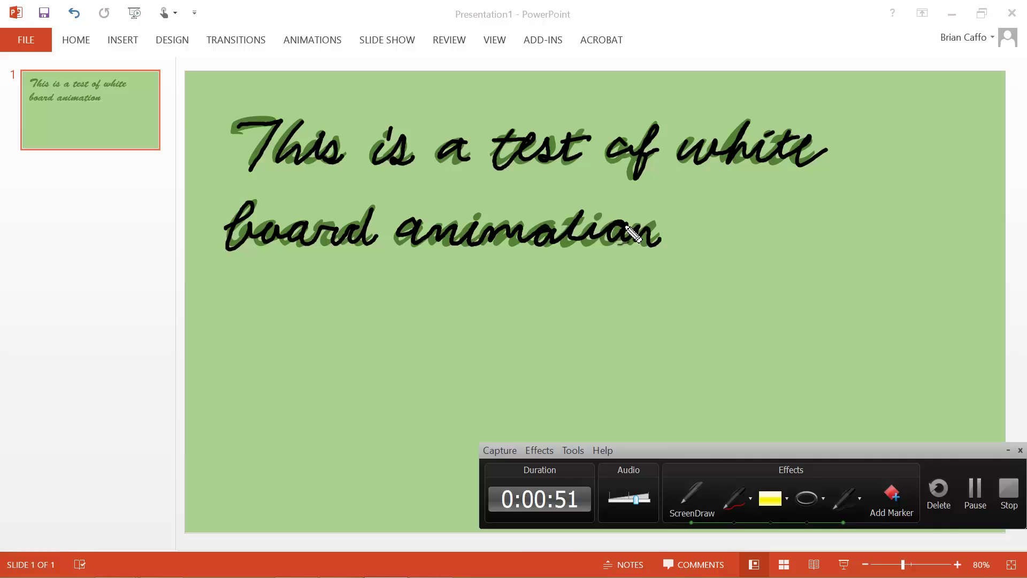
- Finish the last n of 'animation' and dot both of its i's
click(588, 227)
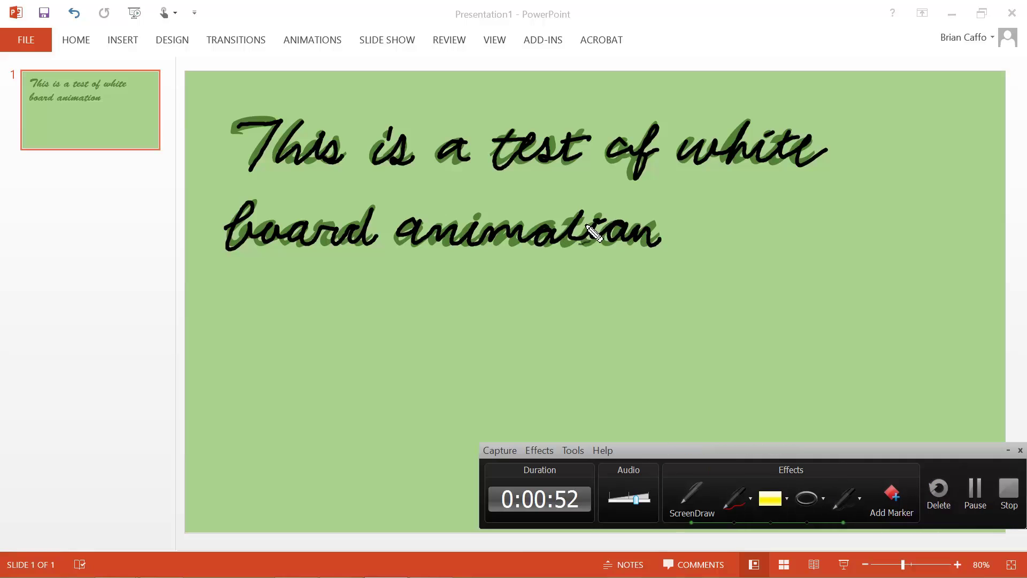
click(477, 220)
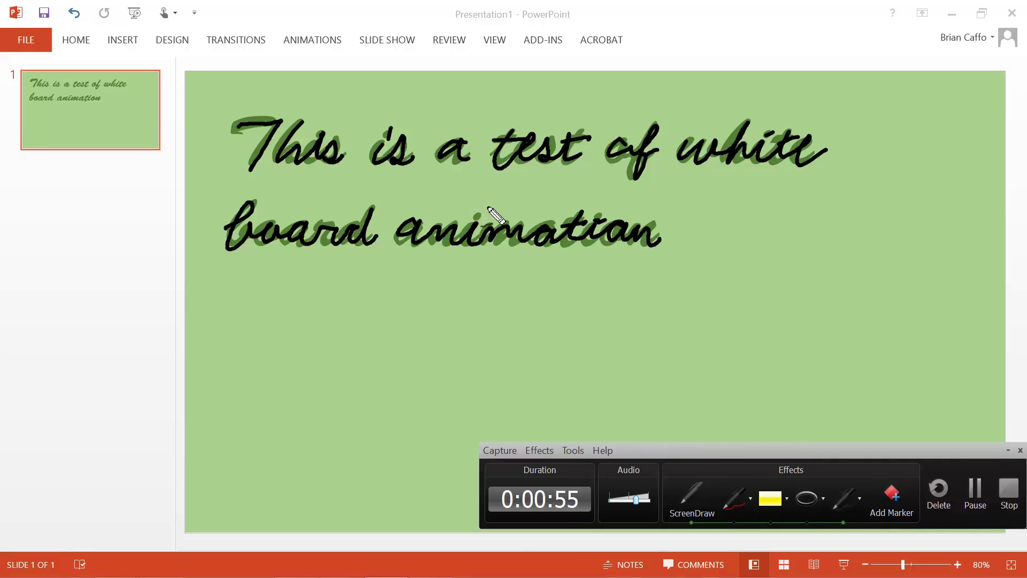
click(479, 214)
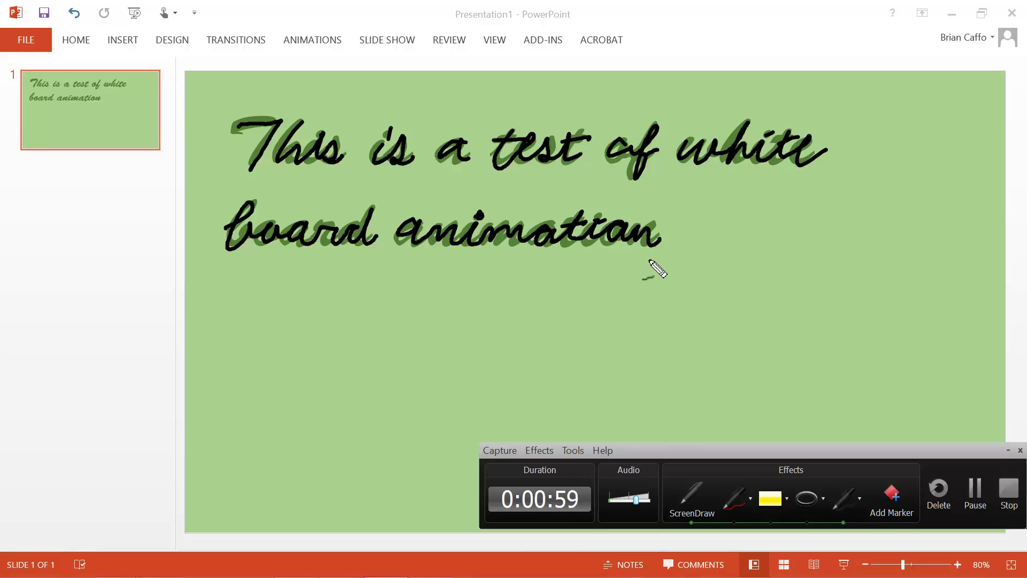
- Stop the recording and save it as capture-2 for editing in Camtasia Studio
click(1009, 491)
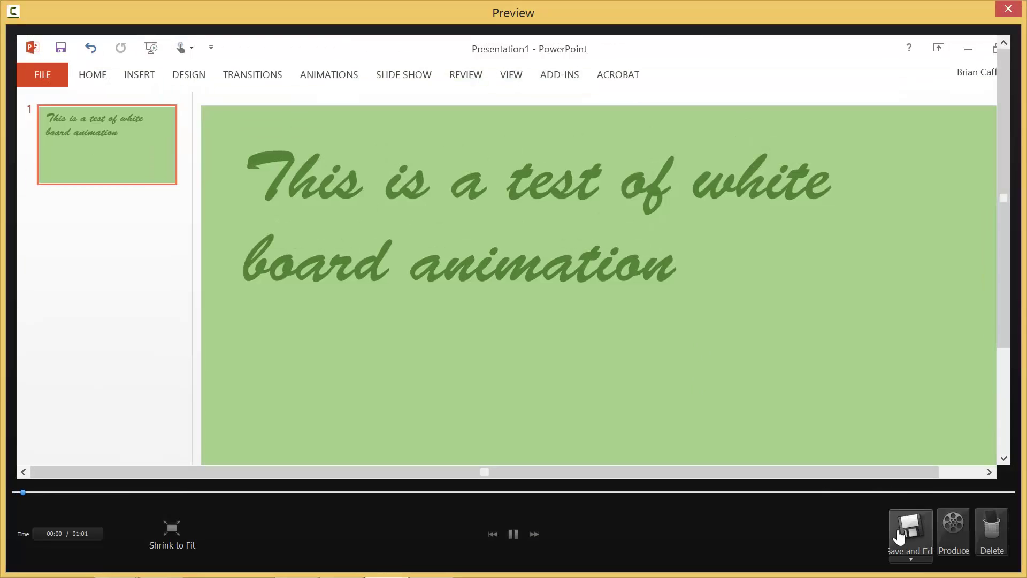
click(899, 535)
click(615, 420)
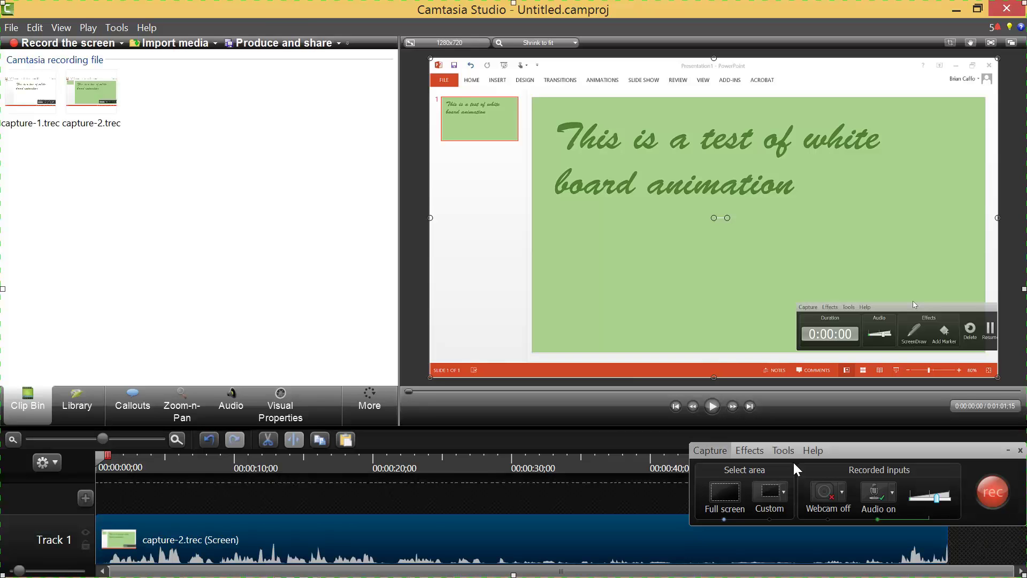
- Split capture-2 at 0:17;19, delete the opening piece, and slide the rest to the start
click(1010, 452)
click(1010, 454)
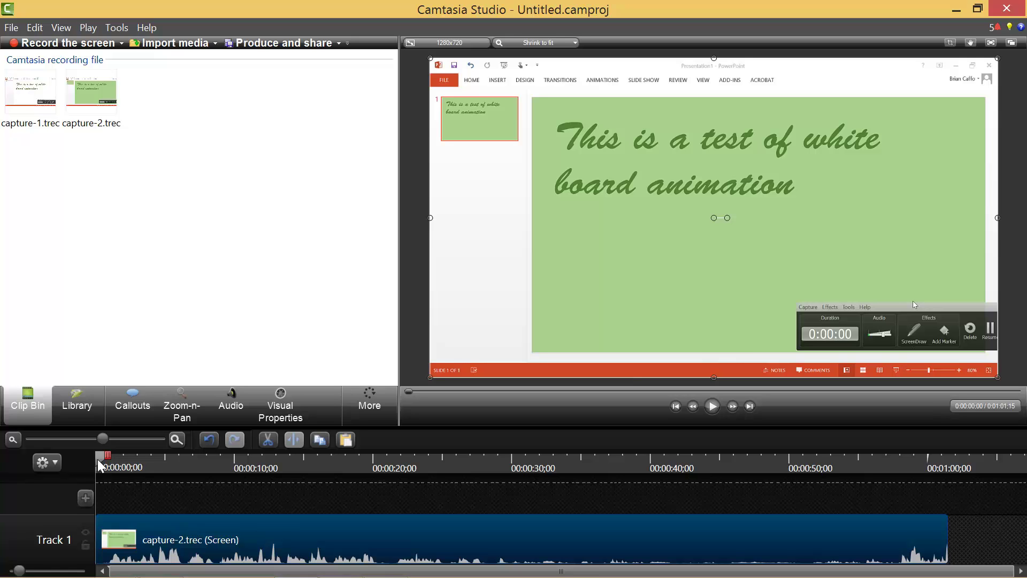
drag(99, 464, 342, 466)
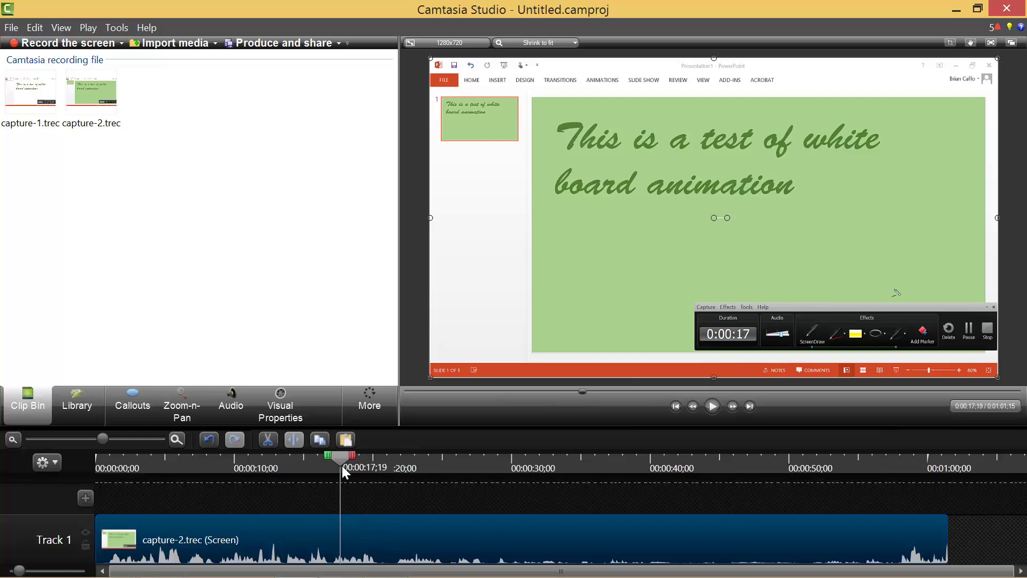
key(s)
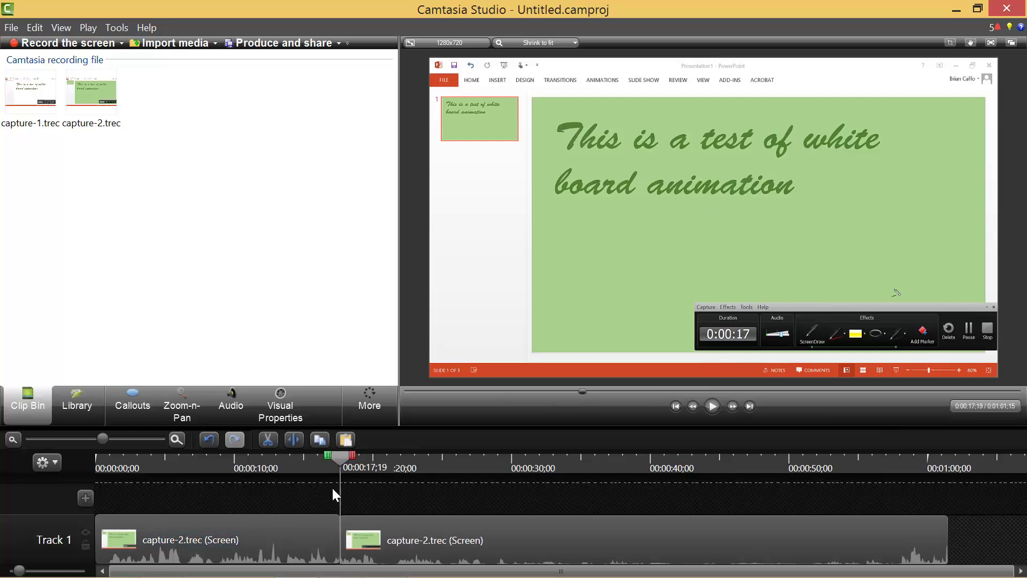
click(294, 543)
key(Delete)
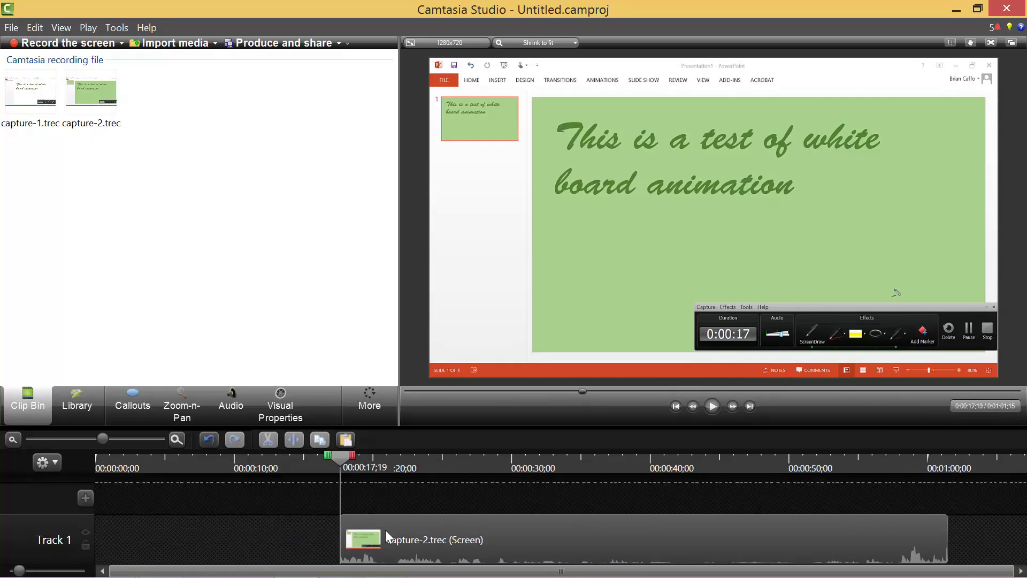
drag(385, 532, 129, 547)
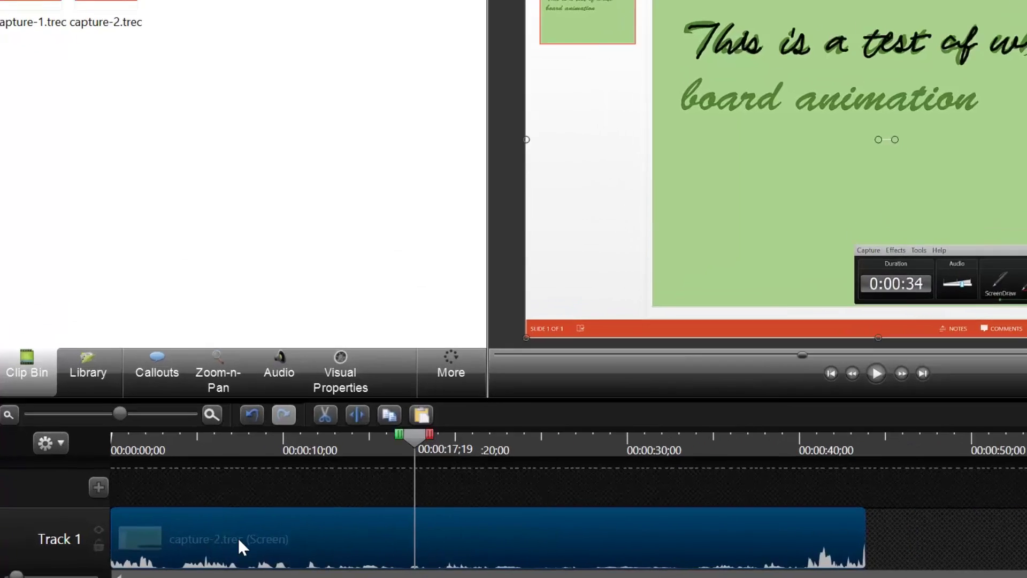
- Separate capture-2's audio onto Track 2 and delete that audio clip
right_click(194, 537)
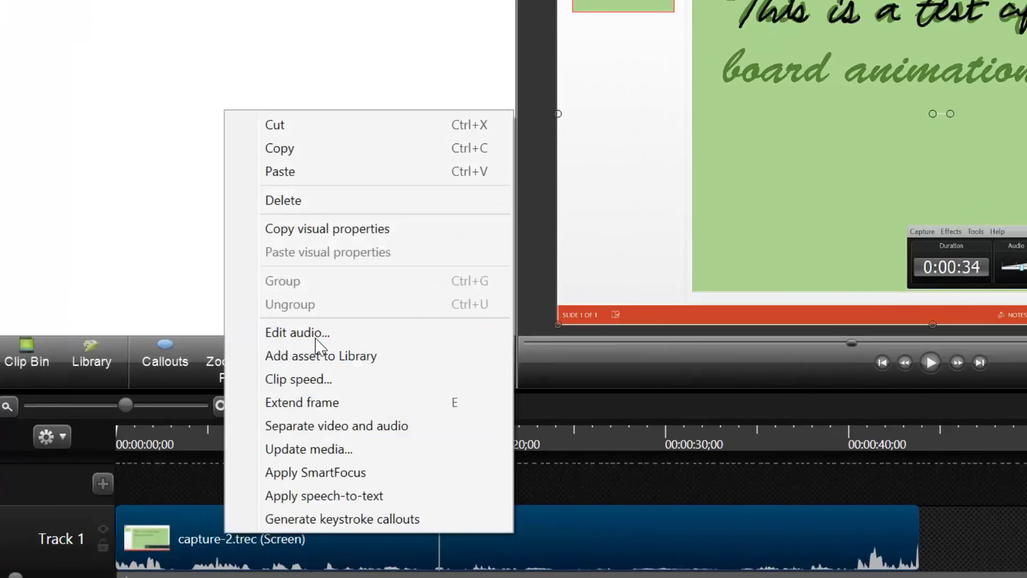
click(287, 331)
right_click(445, 521)
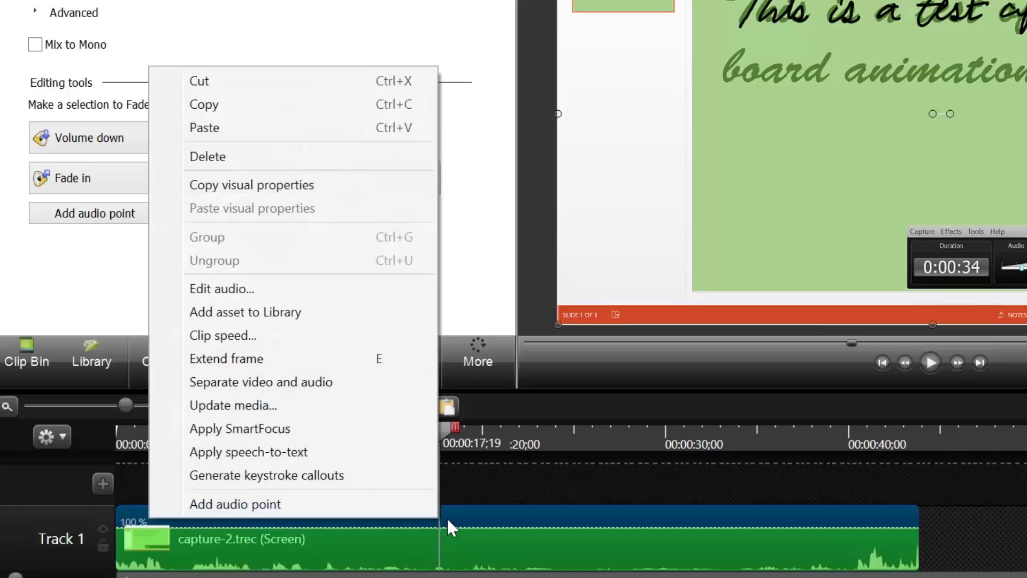
click(330, 383)
click(459, 482)
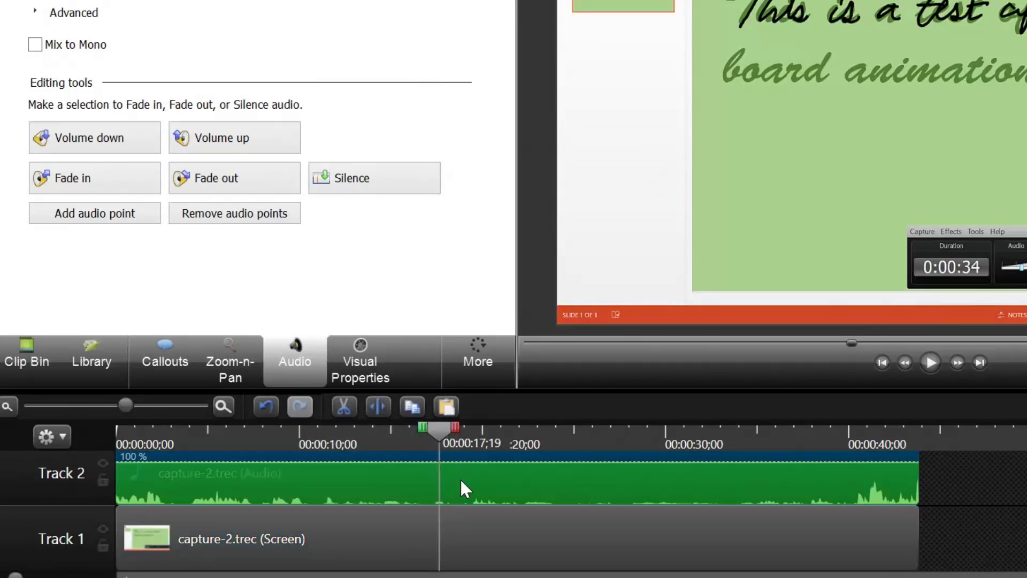
key(Delete)
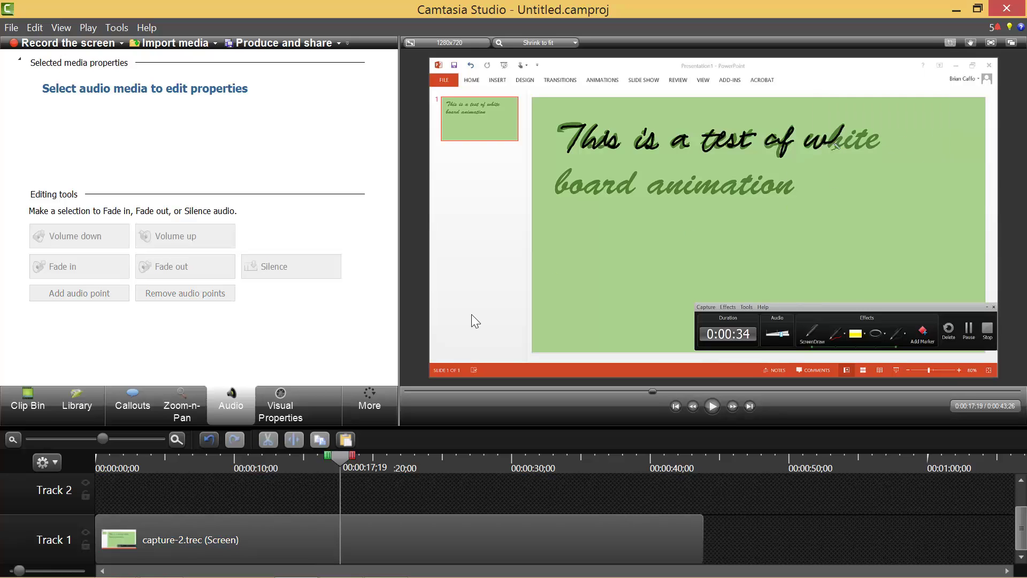
- Crop the video's bottom, left, top ribbon and right edge, then rewind to 0
click(460, 332)
drag(430, 377, 543, 234)
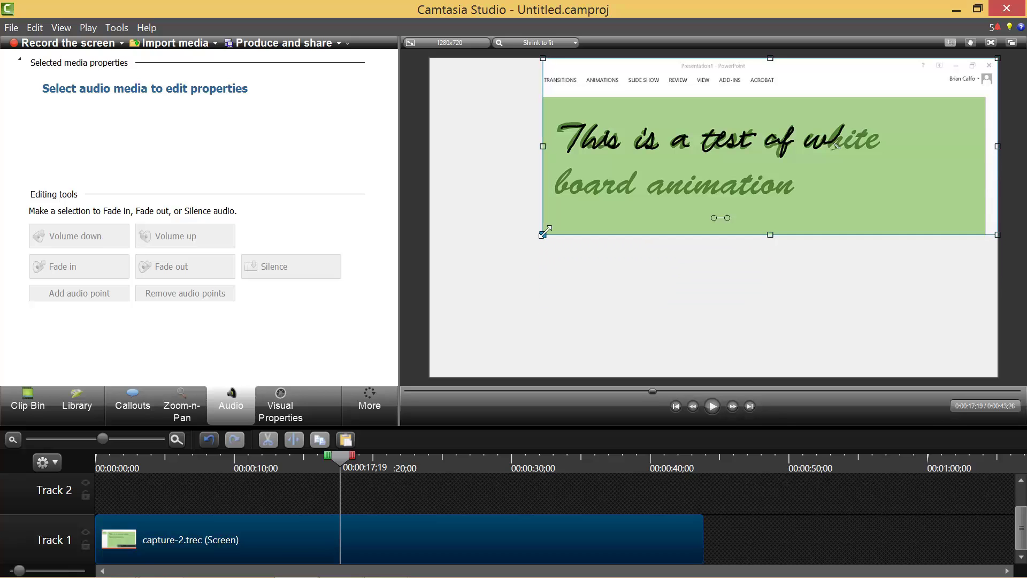
drag(765, 57, 763, 110)
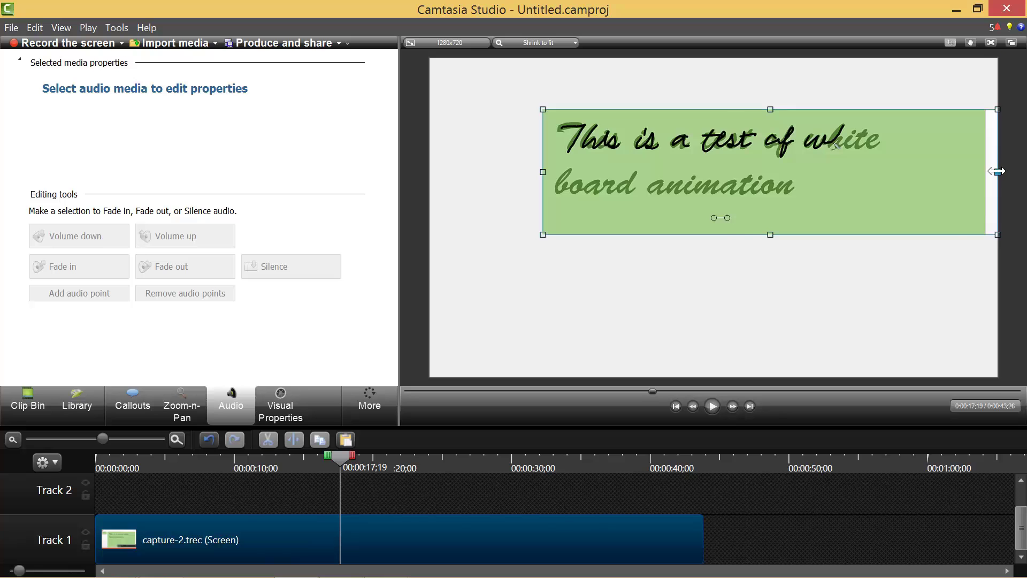
drag(996, 174, 903, 183)
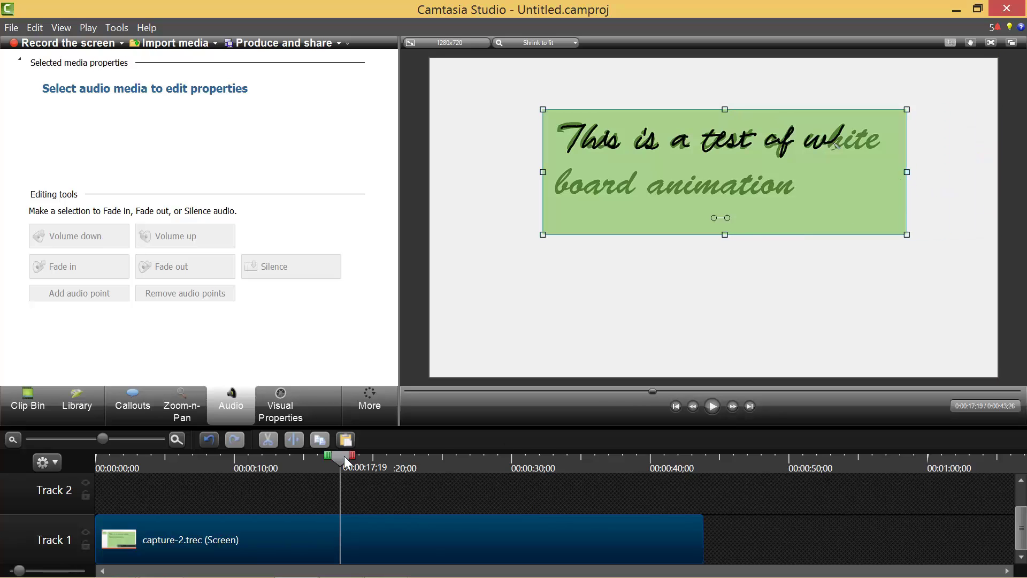
mouse_move(344, 456)
mouse_down()
mouse_move(66, 500)
mouse_move(646, 500)
mouse_move(675, 487)
mouse_move(178, 542)
mouse_move(86, 568)
mouse_up()
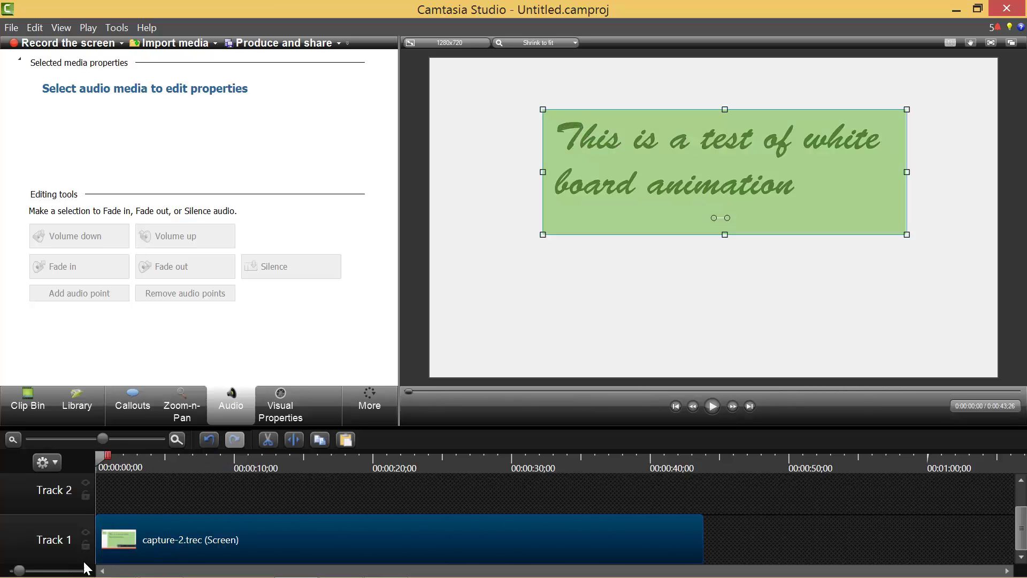
click(554, 341)
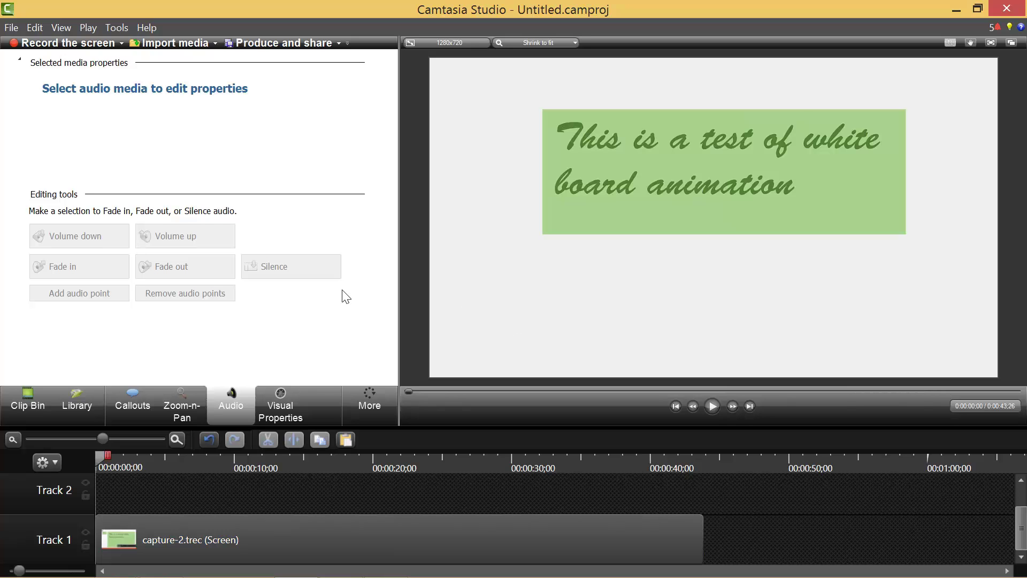
- Enable Remove a color in Visual Properties and eyedrop the green slide background
click(274, 406)
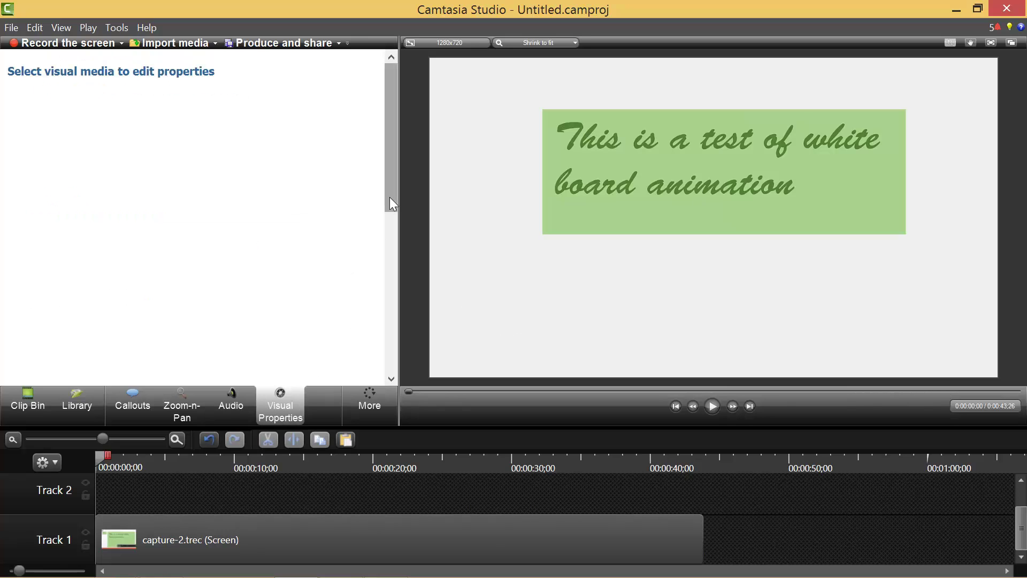
click(560, 196)
drag(390, 198, 339, 259)
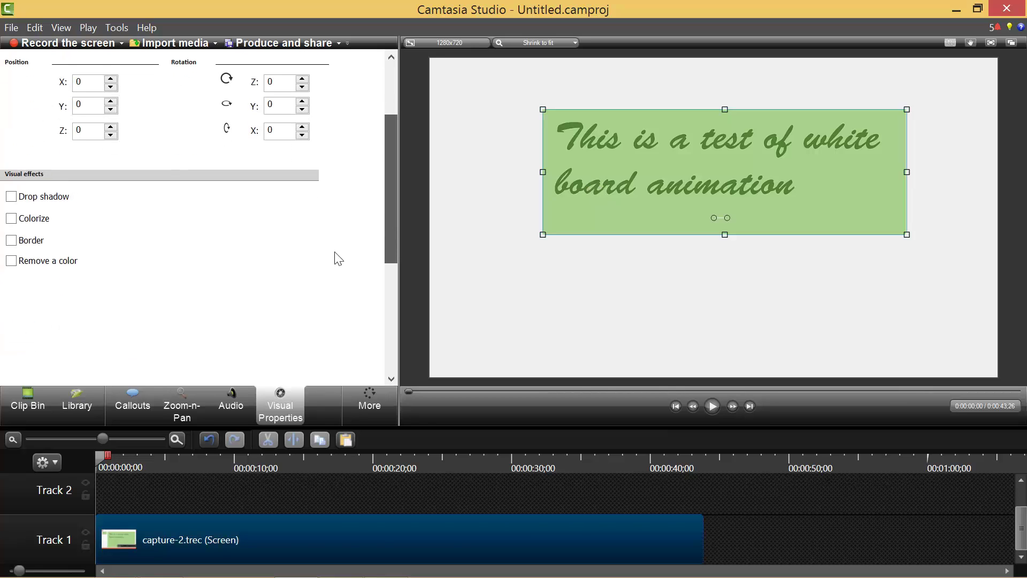
click(12, 260)
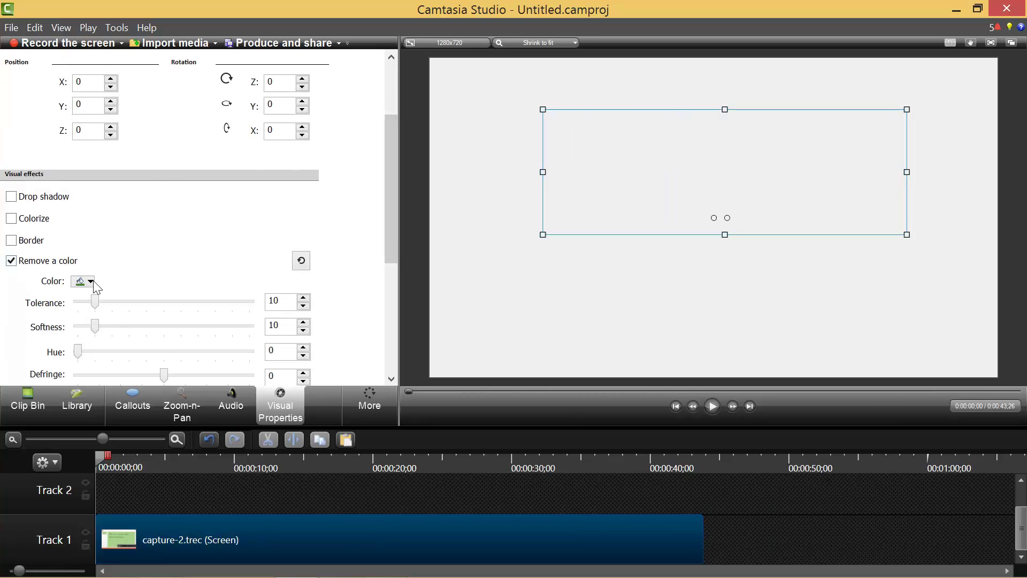
click(89, 282)
click(86, 361)
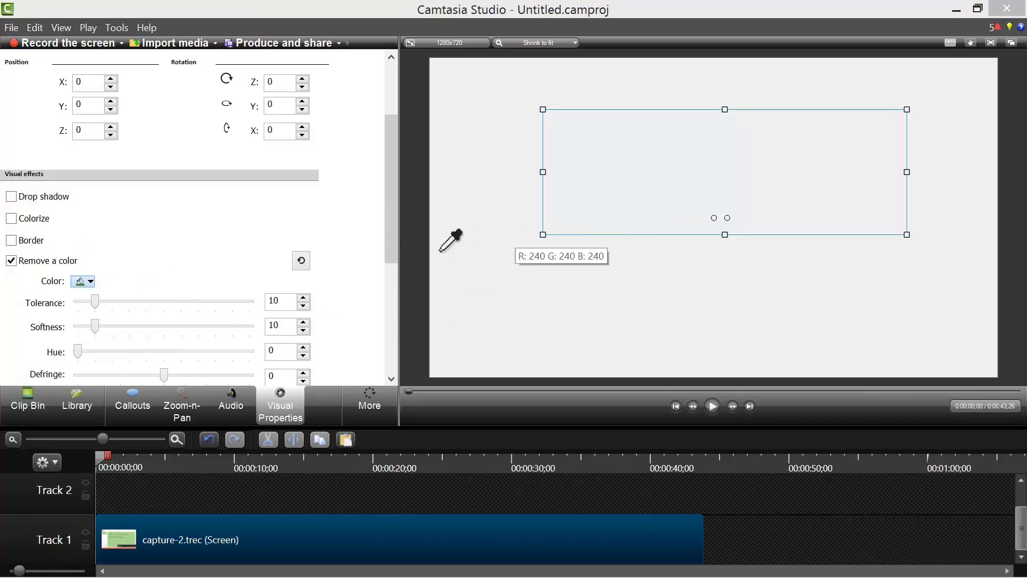
click(82, 284)
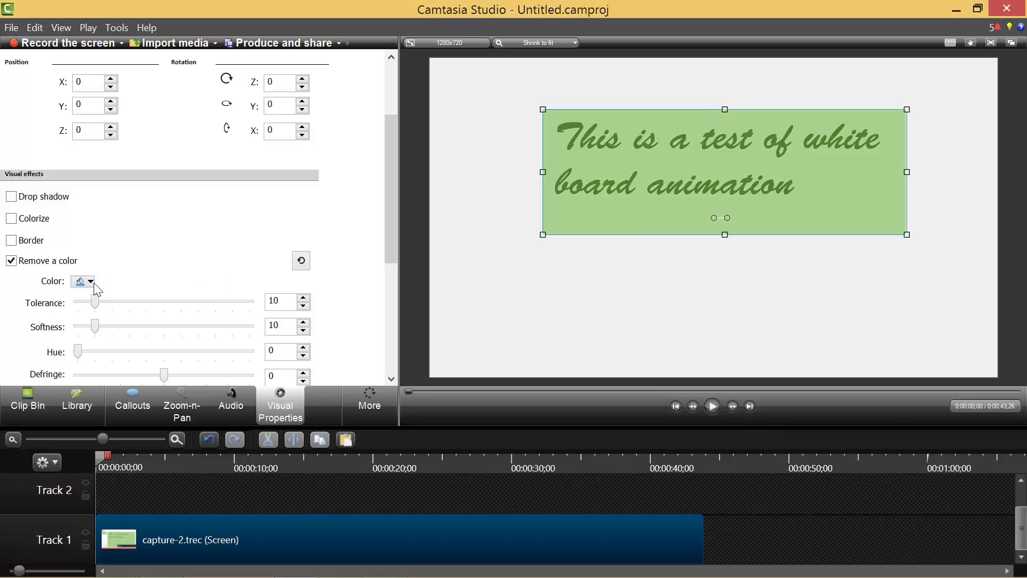
click(90, 281)
click(107, 362)
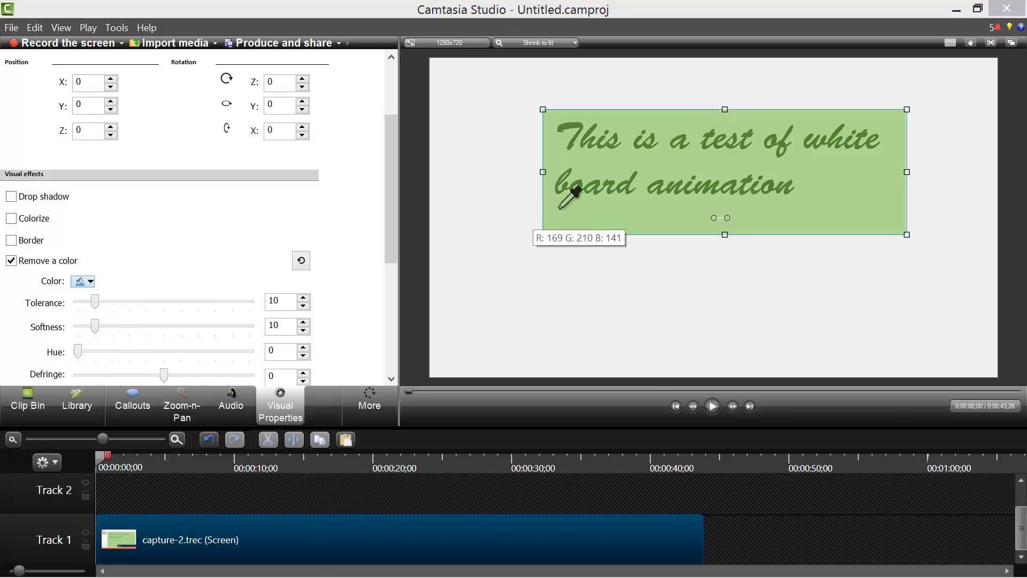
click(574, 180)
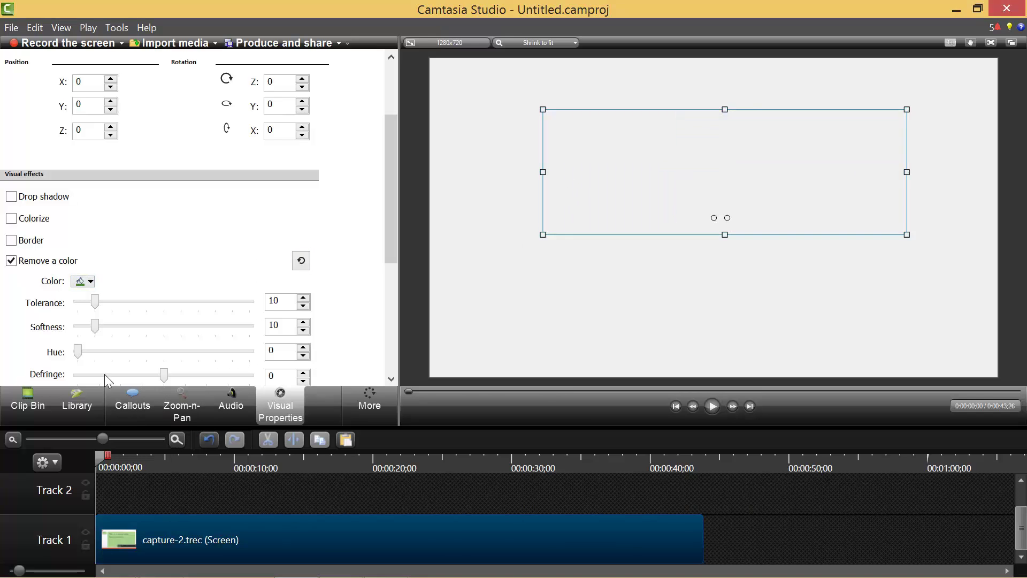
- Lower the colour-removal Tolerance and scrub forward to confirm the handwriting shows
mouse_move(95, 304)
mouse_down()
mouse_move(75, 305)
mouse_move(86, 304)
mouse_up()
click(459, 365)
drag(99, 456, 102, 521)
drag(467, 531, 470, 534)
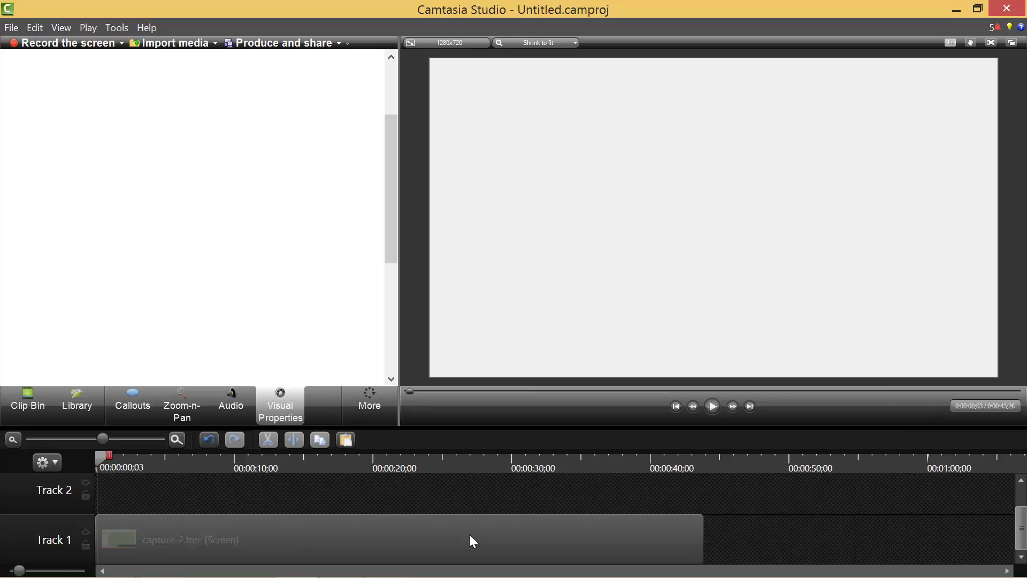
- Set capture-2's clip speed to 101%, then drag its speed handle to about 783%
drag(470, 534, 469, 531)
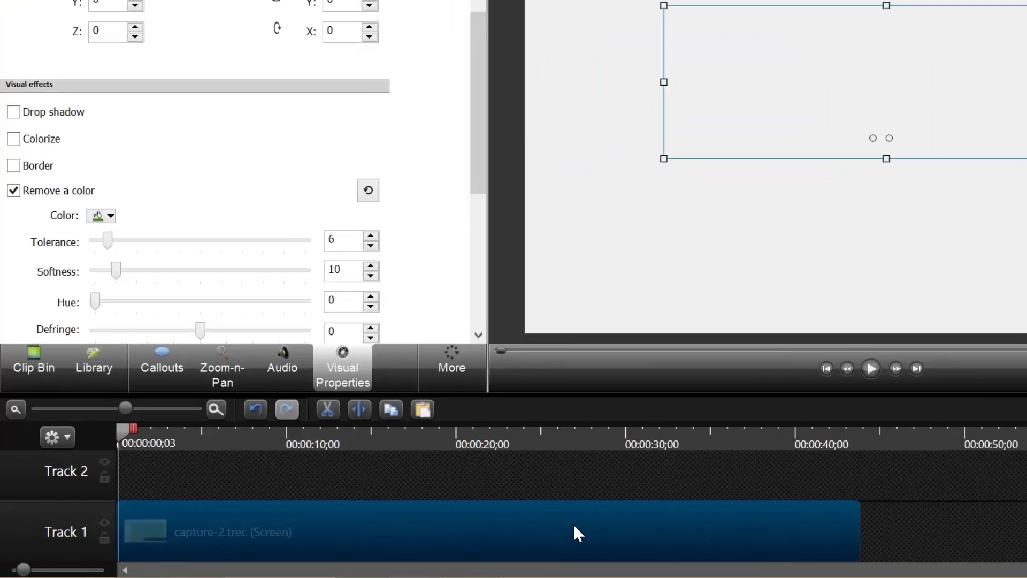
right_click(577, 533)
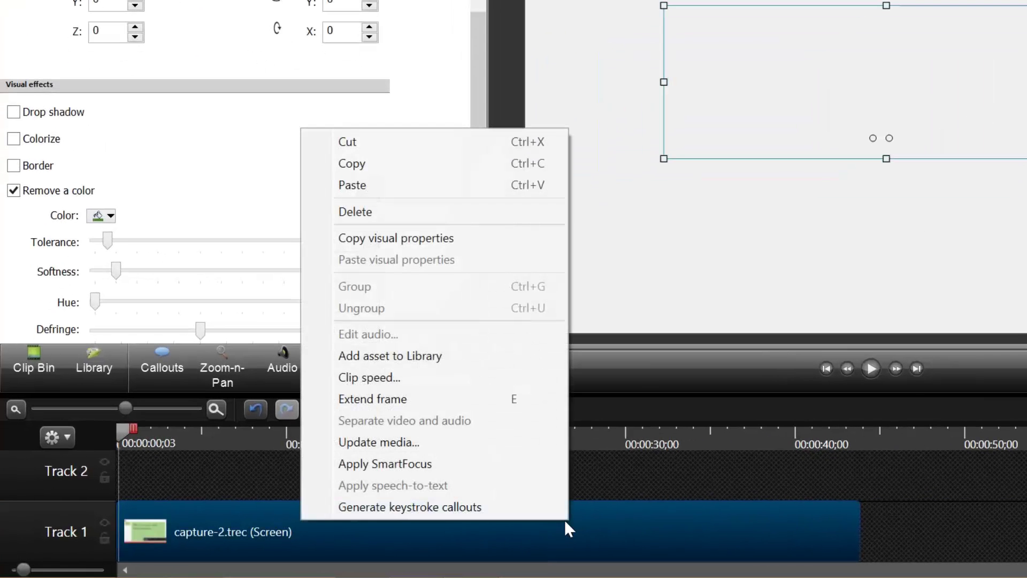
click(501, 379)
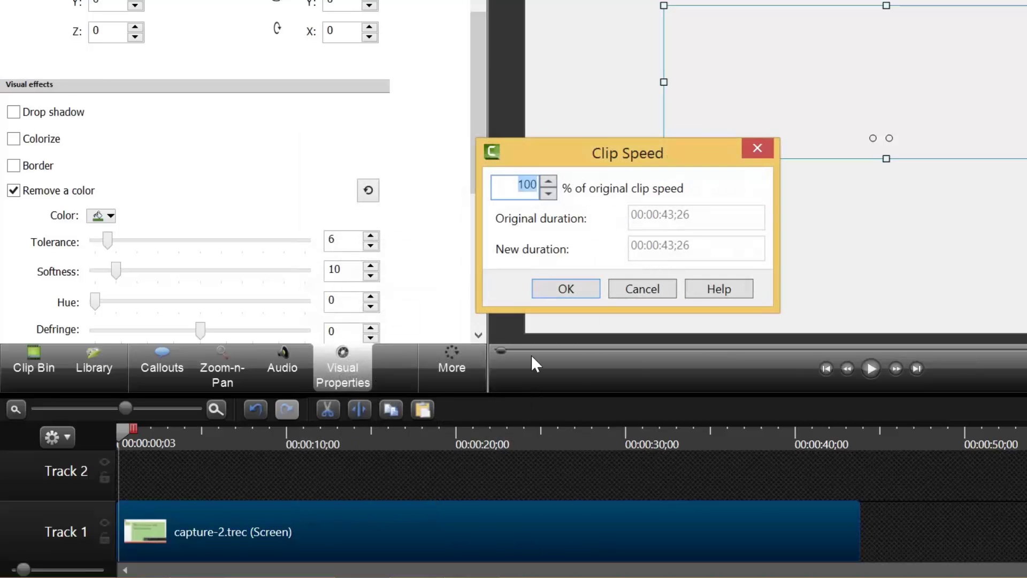
click(549, 182)
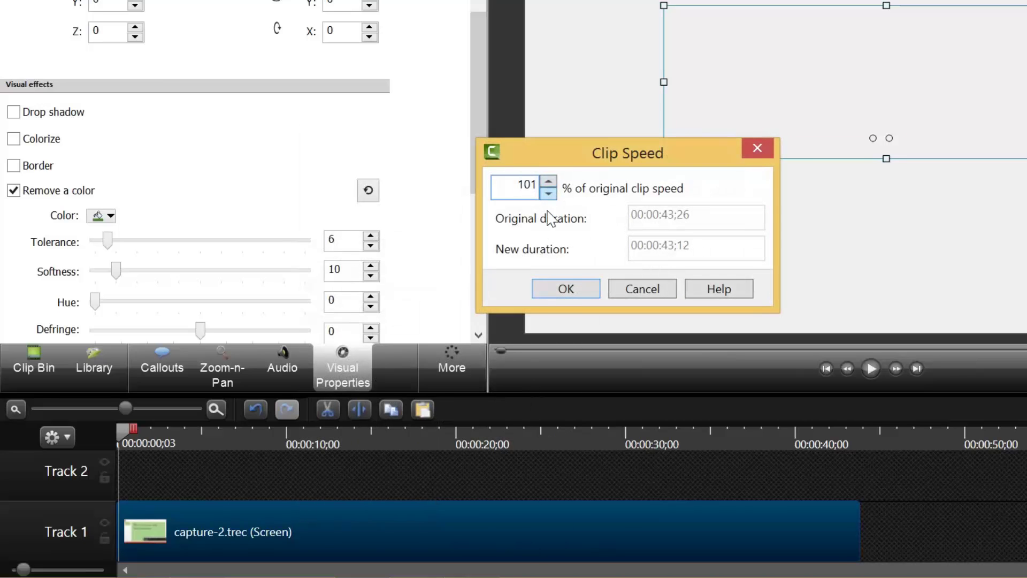
click(574, 289)
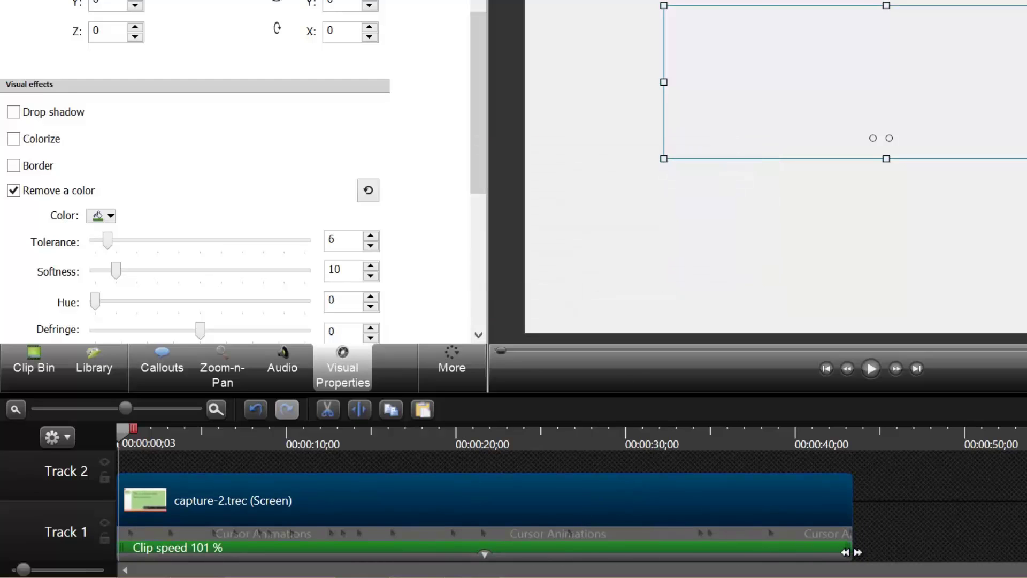
drag(851, 552, 161, 552)
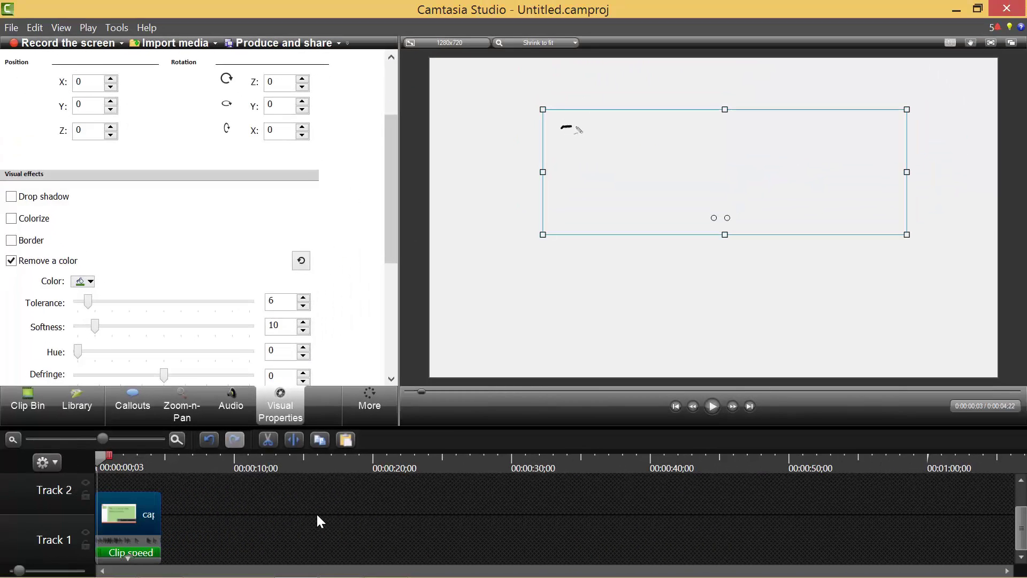
- Preview the animation, then drag the handwriting to position X -232, Y 65
click(710, 407)
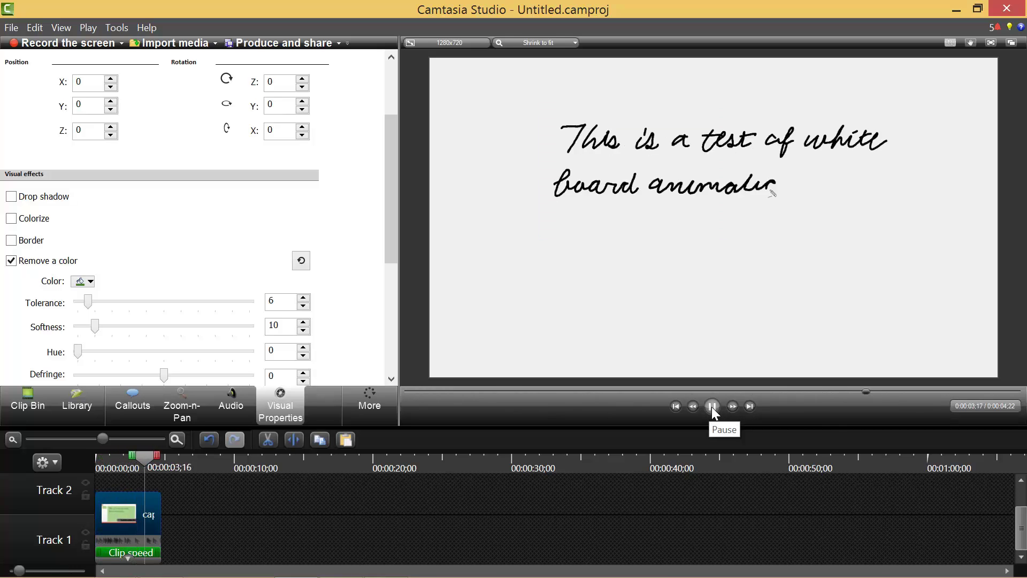
click(713, 190)
drag(713, 189, 629, 163)
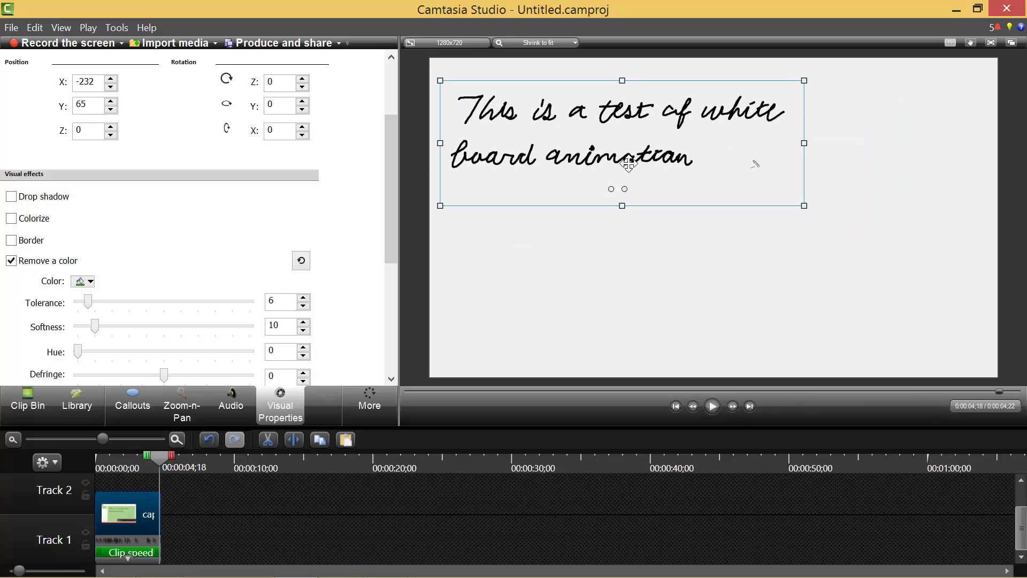